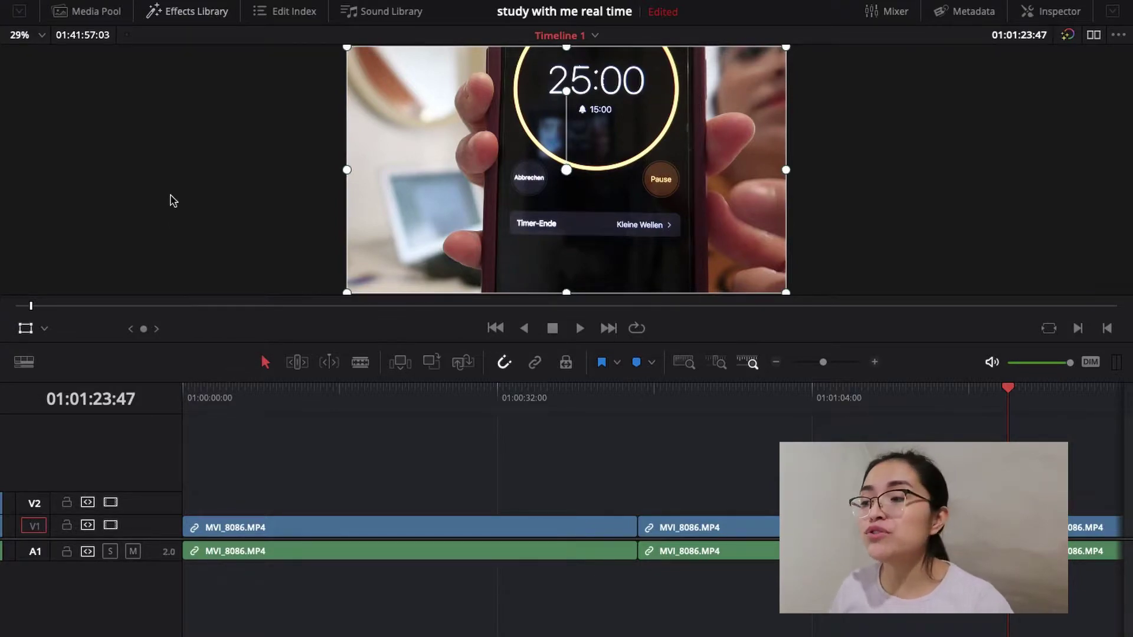
# - Drag a Text+ title from the Titles library onto track V2 and lengthen it slightly
pyautogui.click(198, 13)
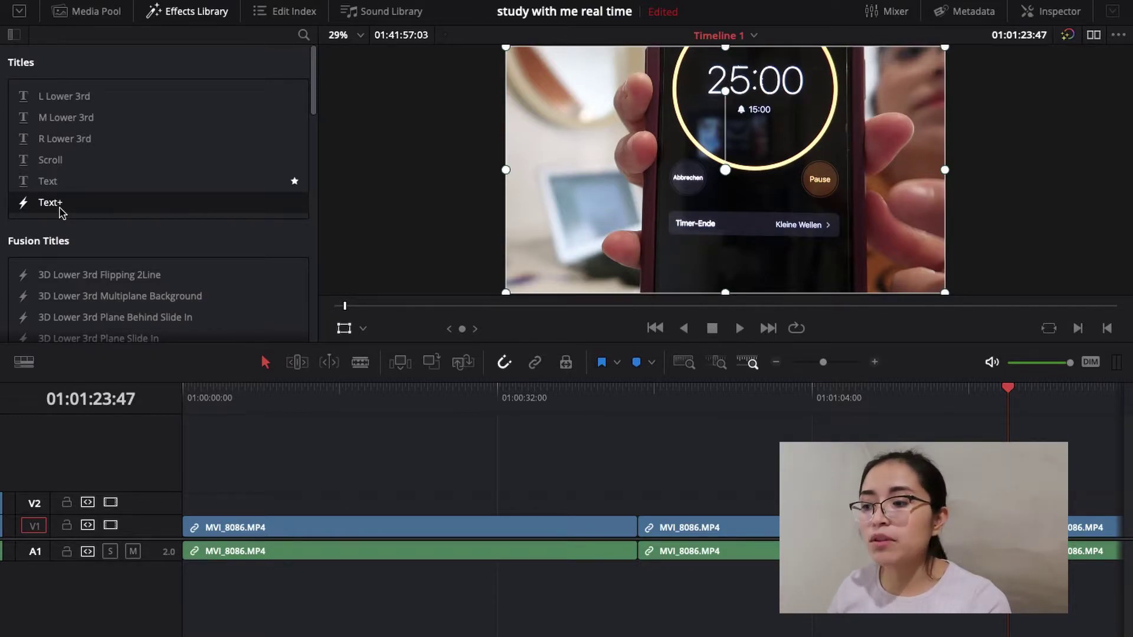
pyautogui.moveTo(60, 213)
pyautogui.mouseDown()
pyautogui.moveTo(710, 469)
pyautogui.moveTo(887, 478)
pyautogui.mouseUp()
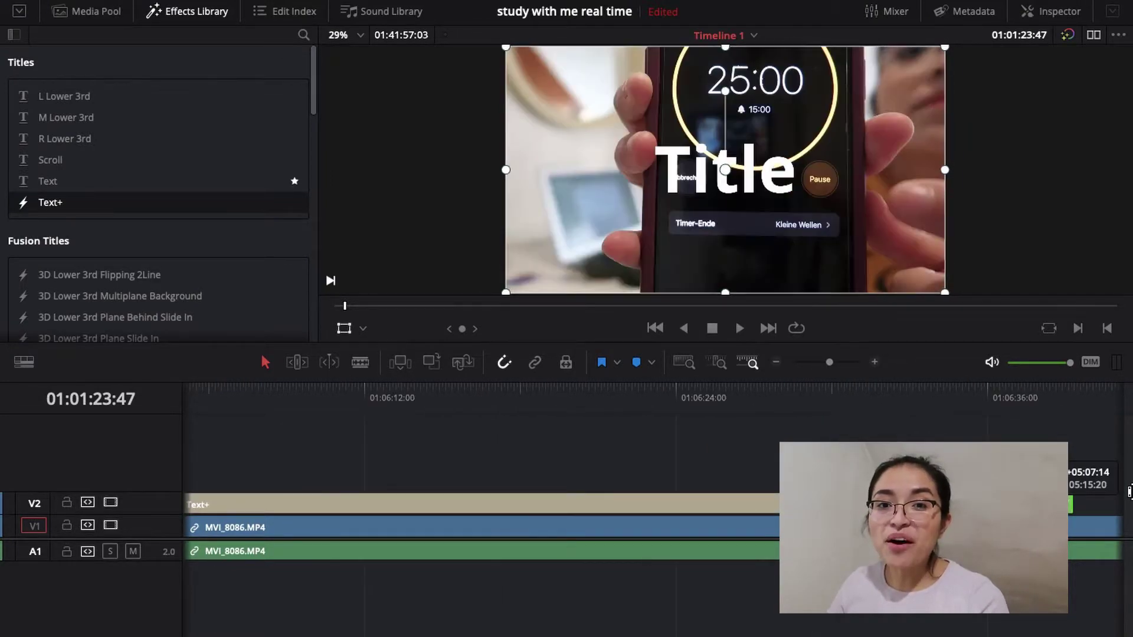
pyautogui.moveTo(1129, 493); pyautogui.dragTo(1129, 522)
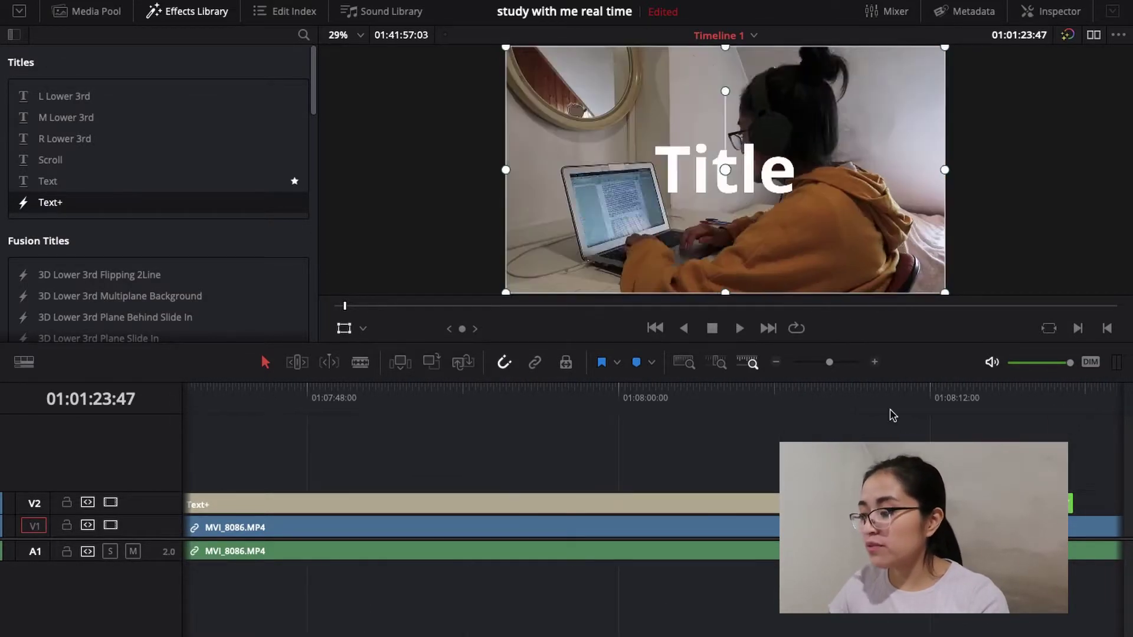
# - Zoom the timeline out and stretch the Text+ title to the end of the last clip
pyautogui.hotkey('shift', 'z')
pyautogui.moveTo(796, 363); pyautogui.dragTo(789, 367)
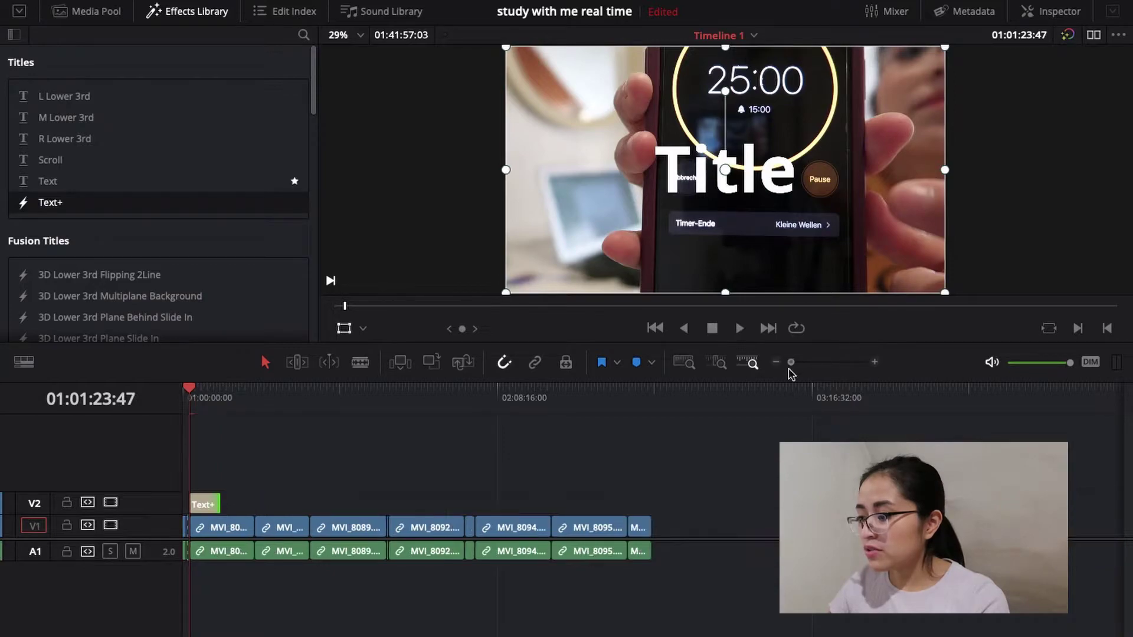
pyautogui.moveTo(212, 506); pyautogui.dragTo(651, 506)
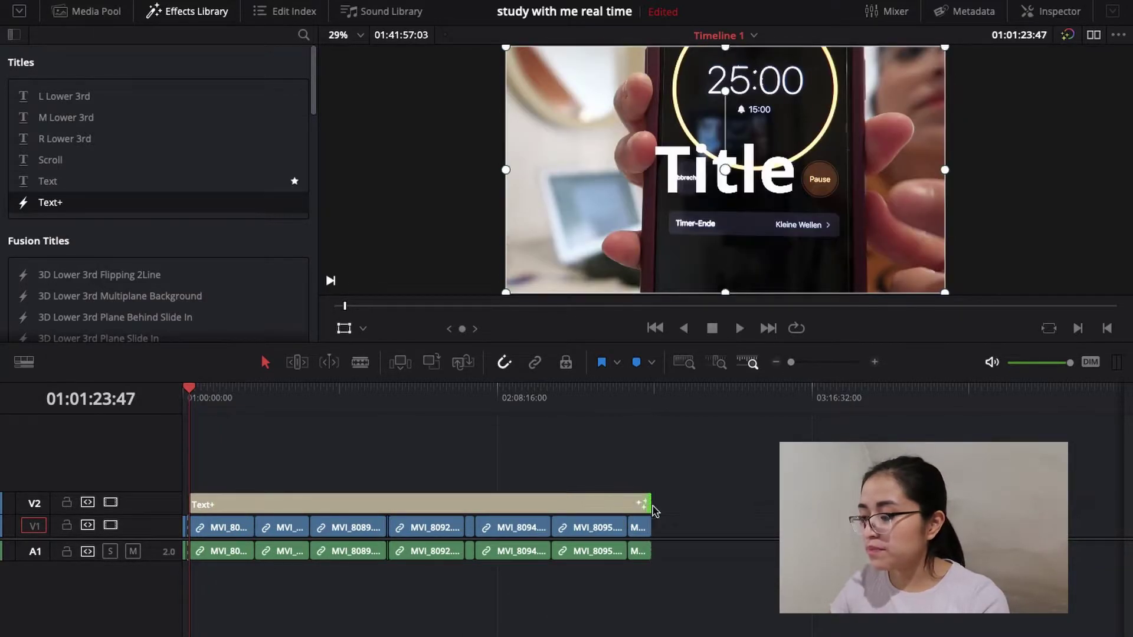
pyautogui.click(581, 504)
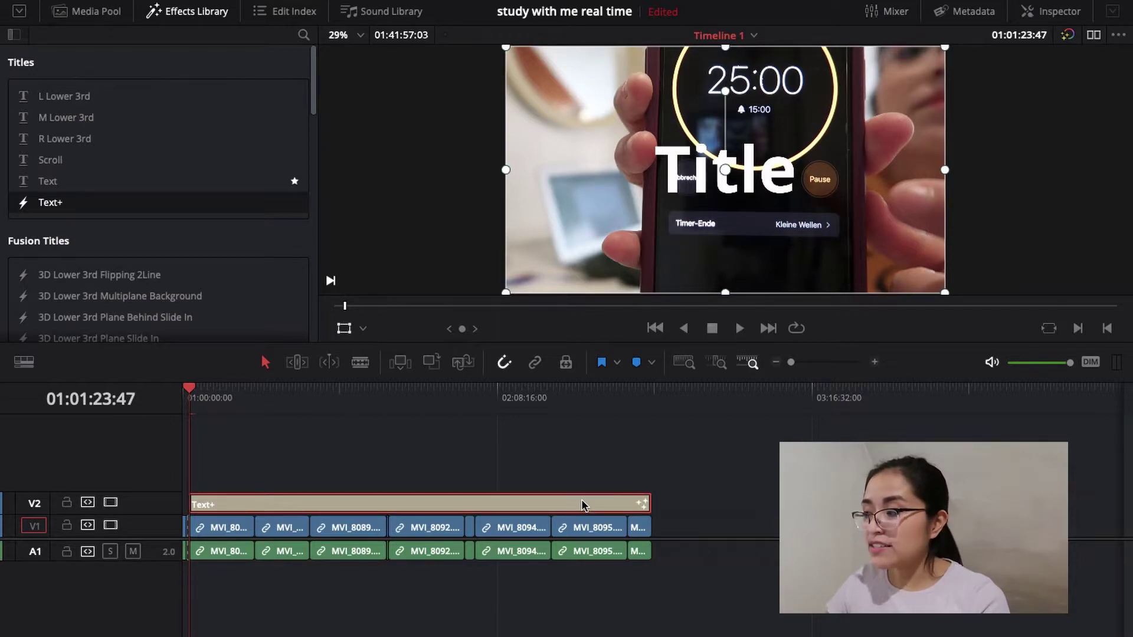
pyautogui.click(1051, 13)
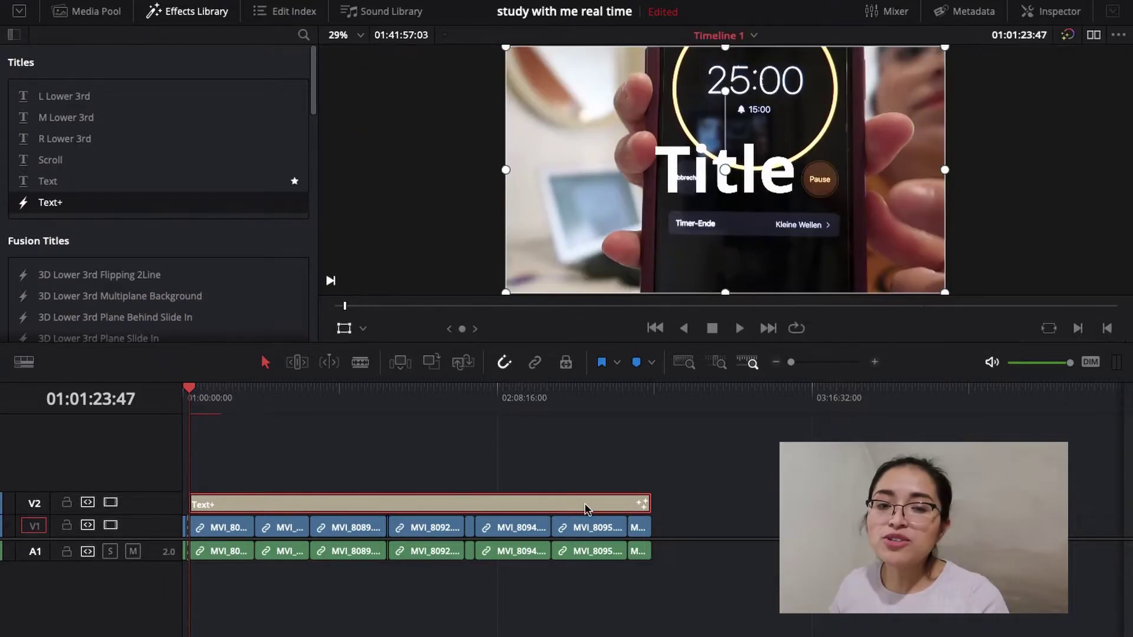
# - Switch the Text+ Styled Text to a running TimeCode readout, 00:00:00:00
pyautogui.doubleClick(585, 507)
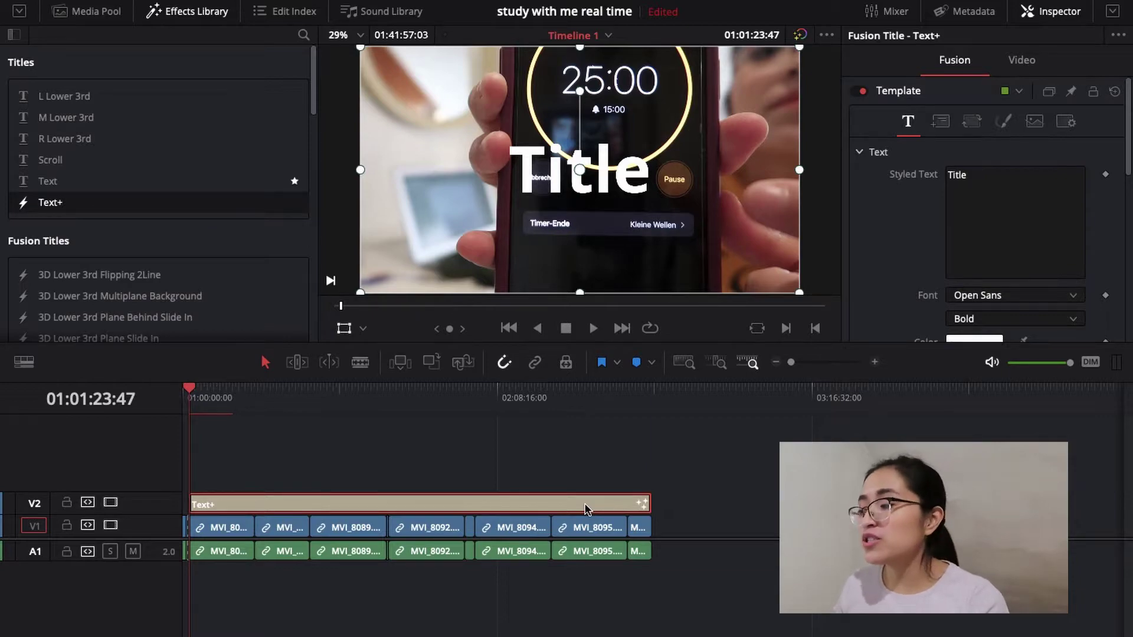
pyautogui.click(988, 214)
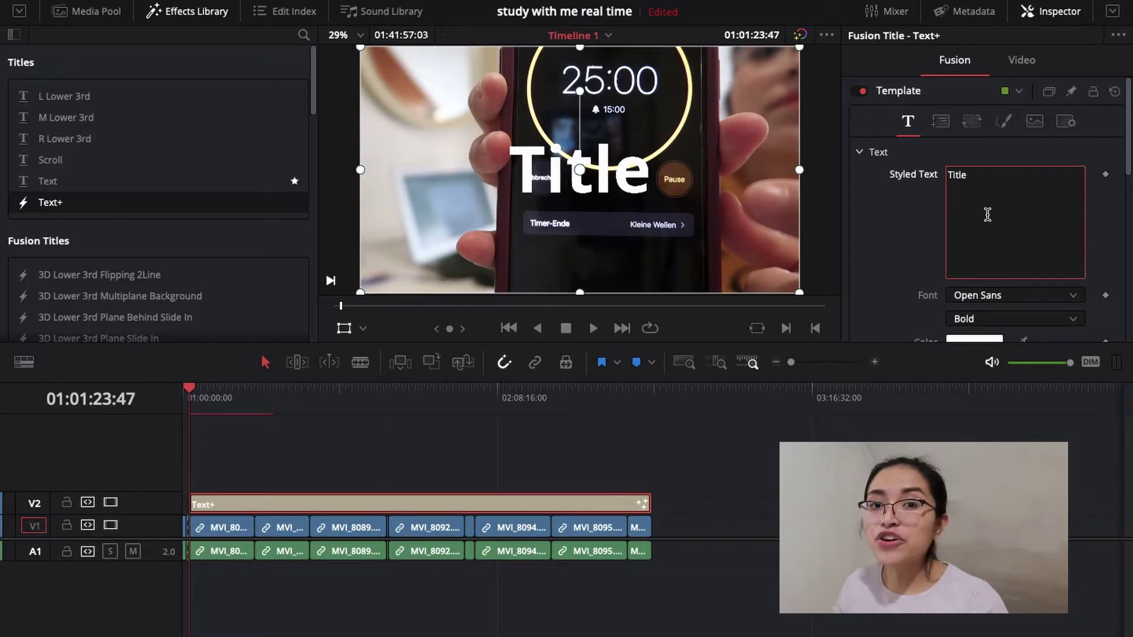
pyautogui.rightClick(988, 215)
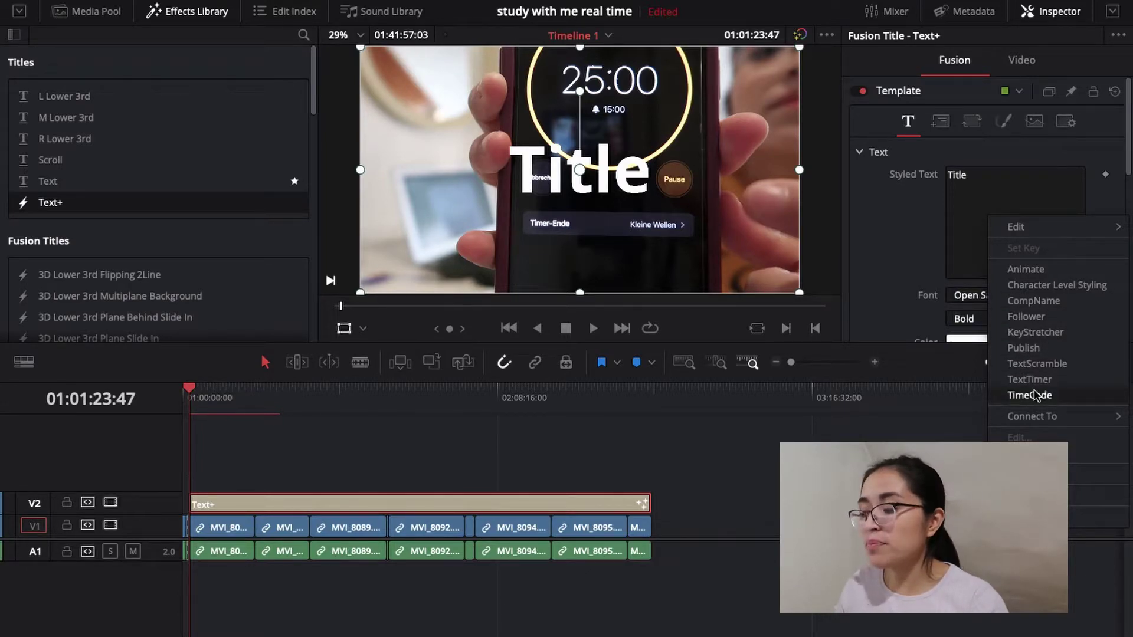
pyautogui.click(1030, 395)
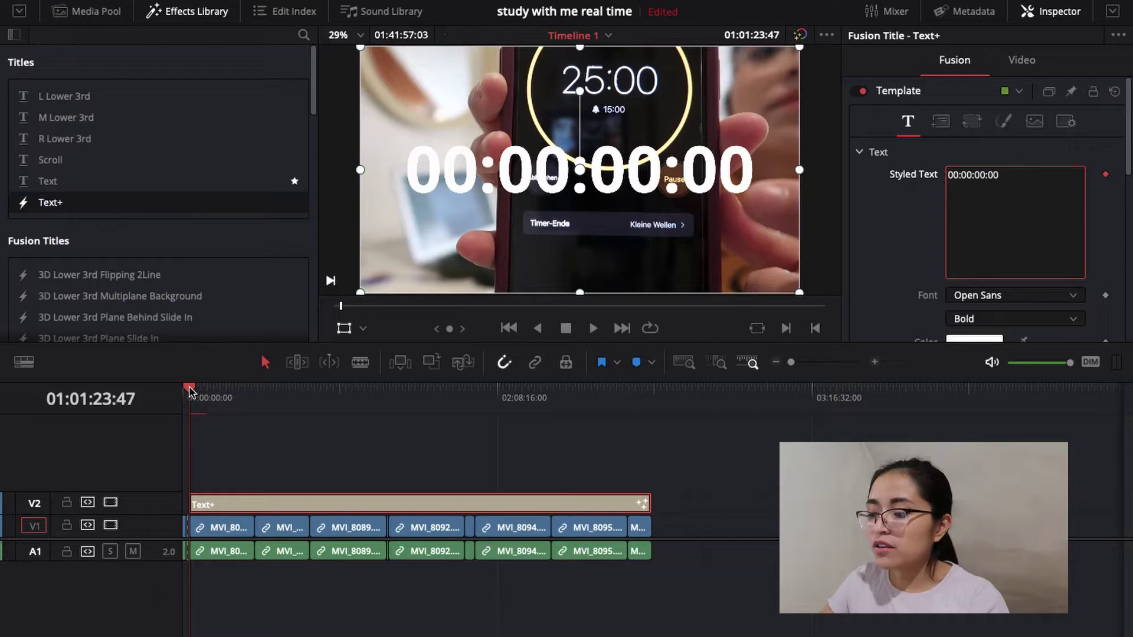
# - Set the timecode digits to Futura in the Condensed ExtraBold style
pyautogui.press('space')
pyautogui.press('space')
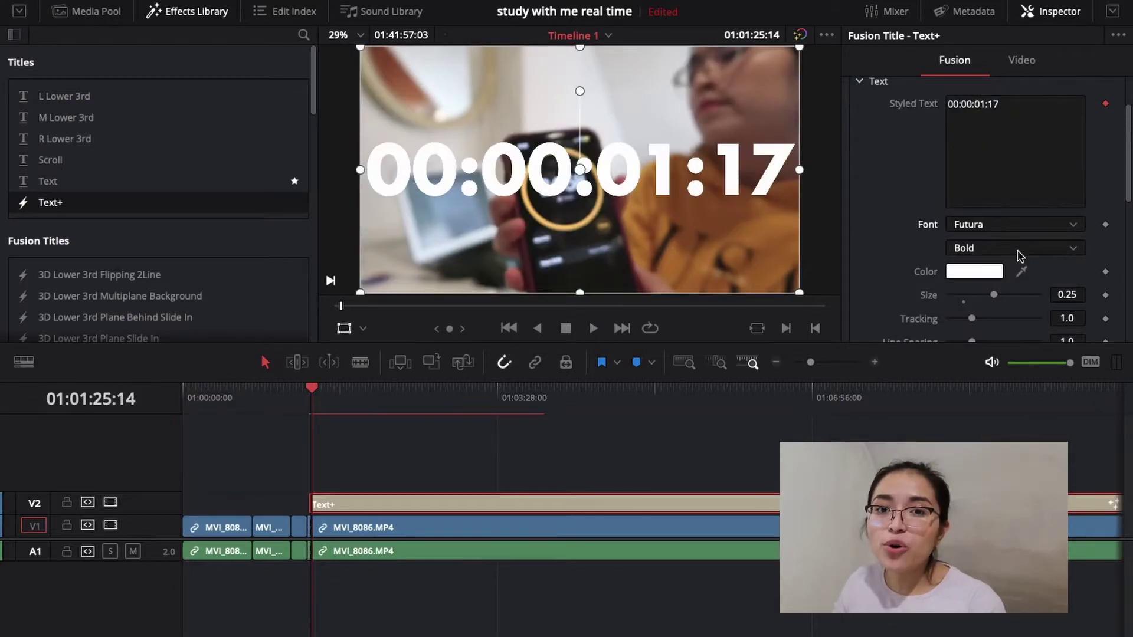
pyautogui.click(1062, 255)
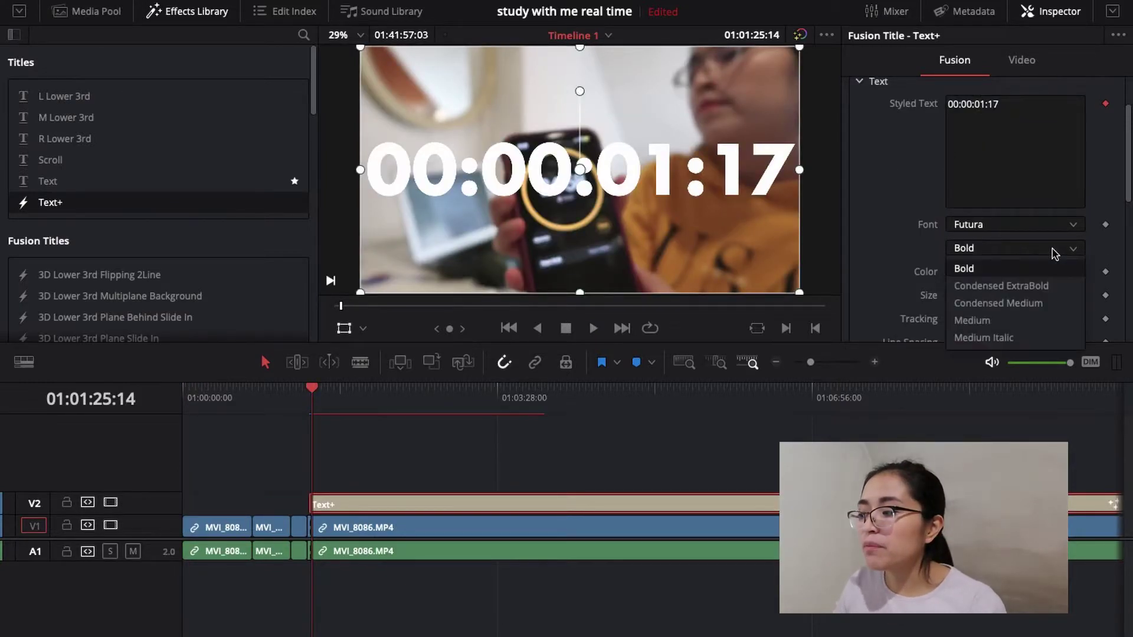
pyautogui.click(1023, 286)
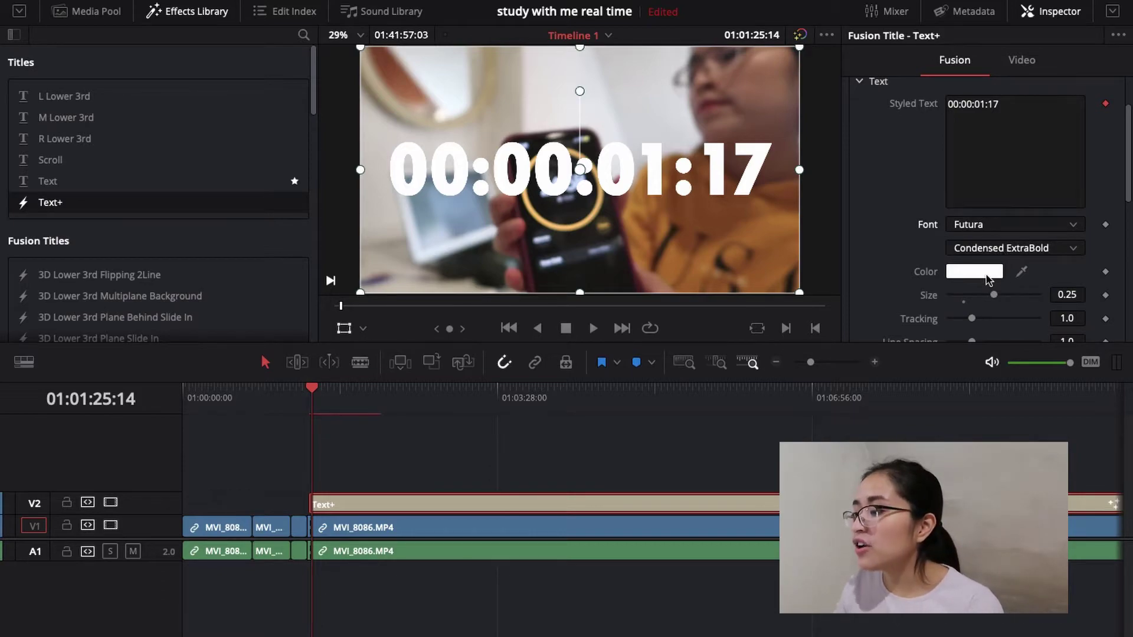
# - Try a purple colour for the digits, then pick white again
pyautogui.click(987, 276)
pyautogui.moveTo(100, 532)
pyautogui.mouseDown()
pyautogui.moveTo(84, 518)
pyautogui.moveTo(148, 529)
pyautogui.moveTo(103, 559)
pyautogui.mouseUp()
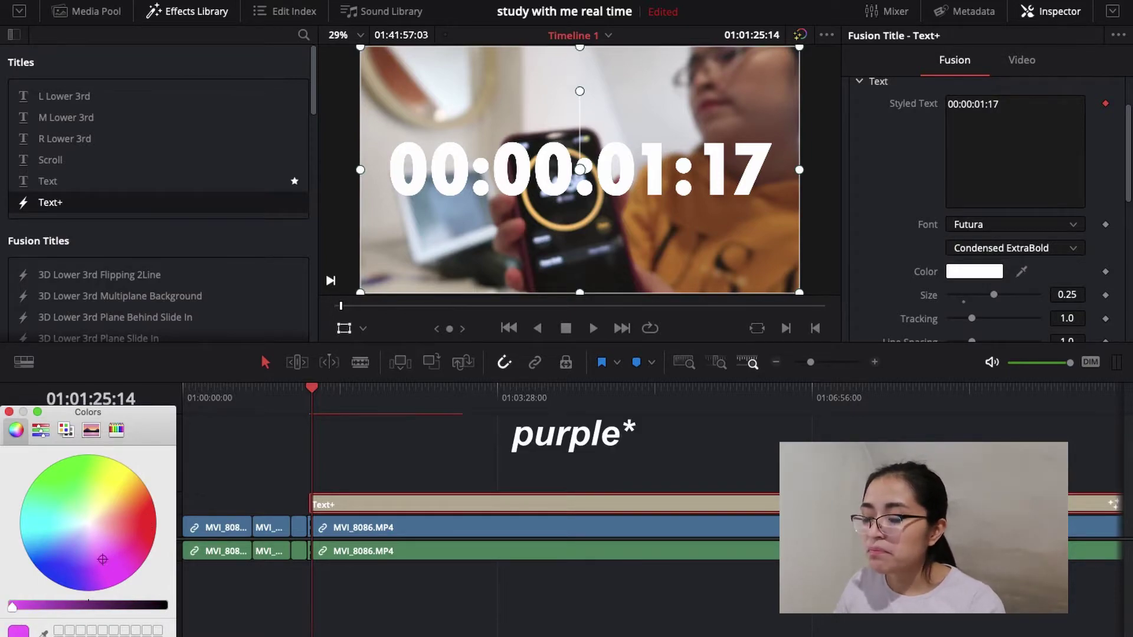
pyautogui.click(9, 412)
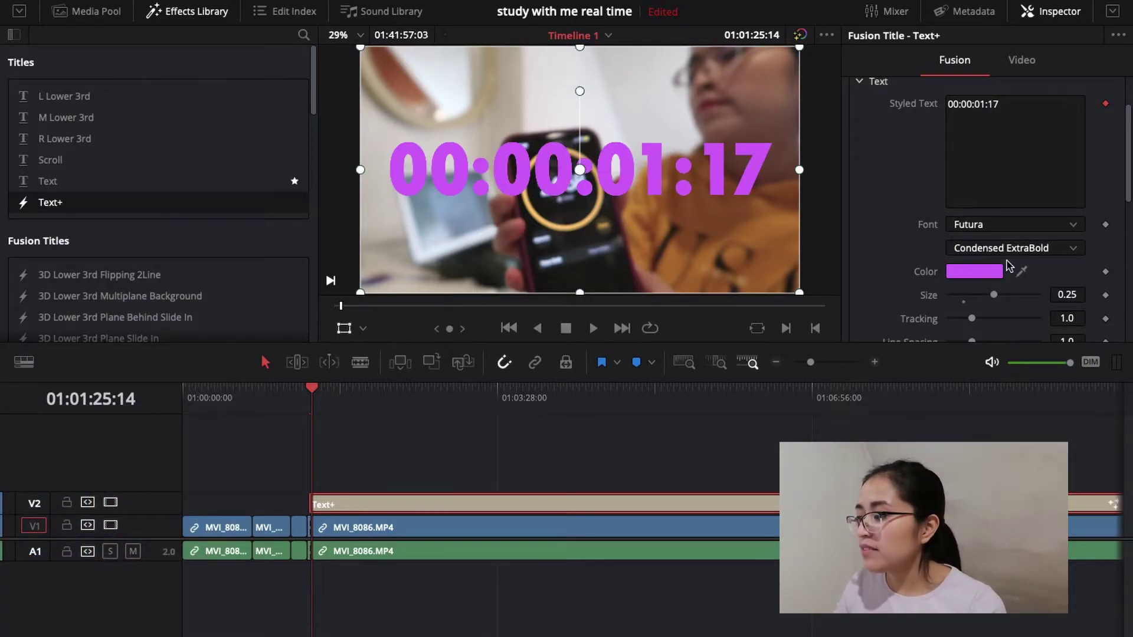
pyautogui.click(997, 270)
pyautogui.moveTo(95, 554); pyautogui.dragTo(88, 523)
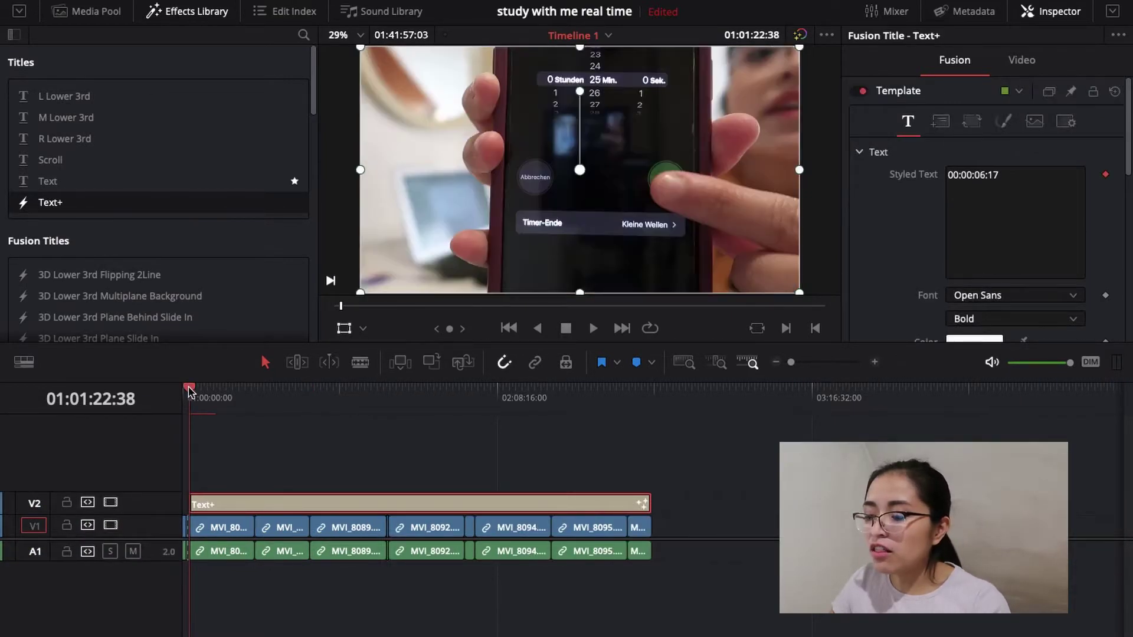
# - Set Write On Start to 0.2 and End to about 0.574, then play back the timer
pyautogui.click(187, 392)
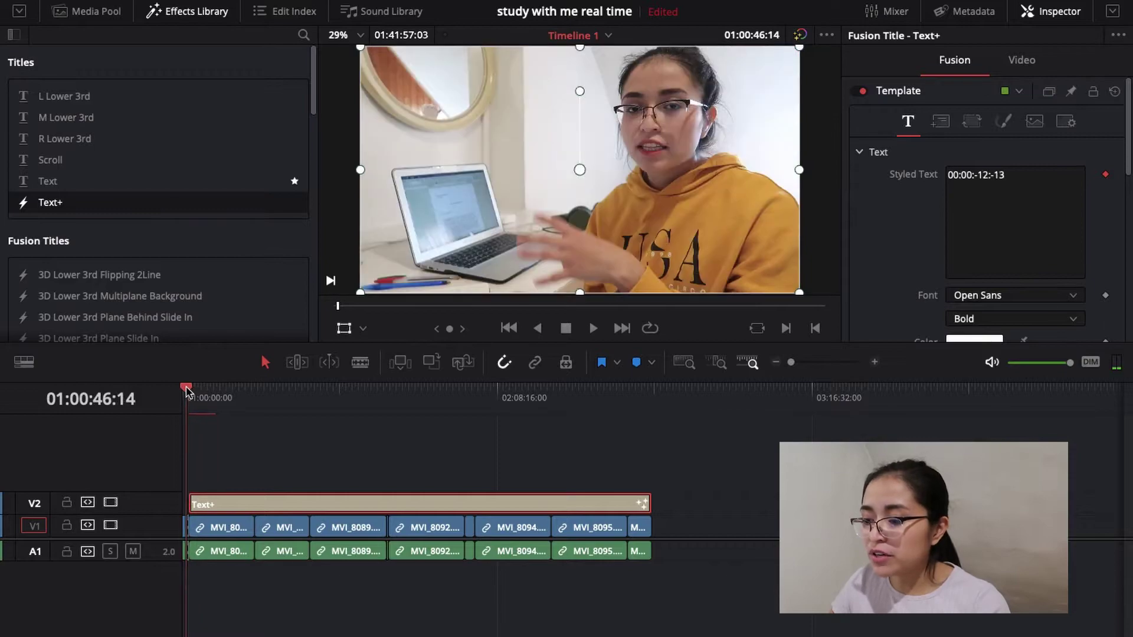
pyautogui.click(811, 361)
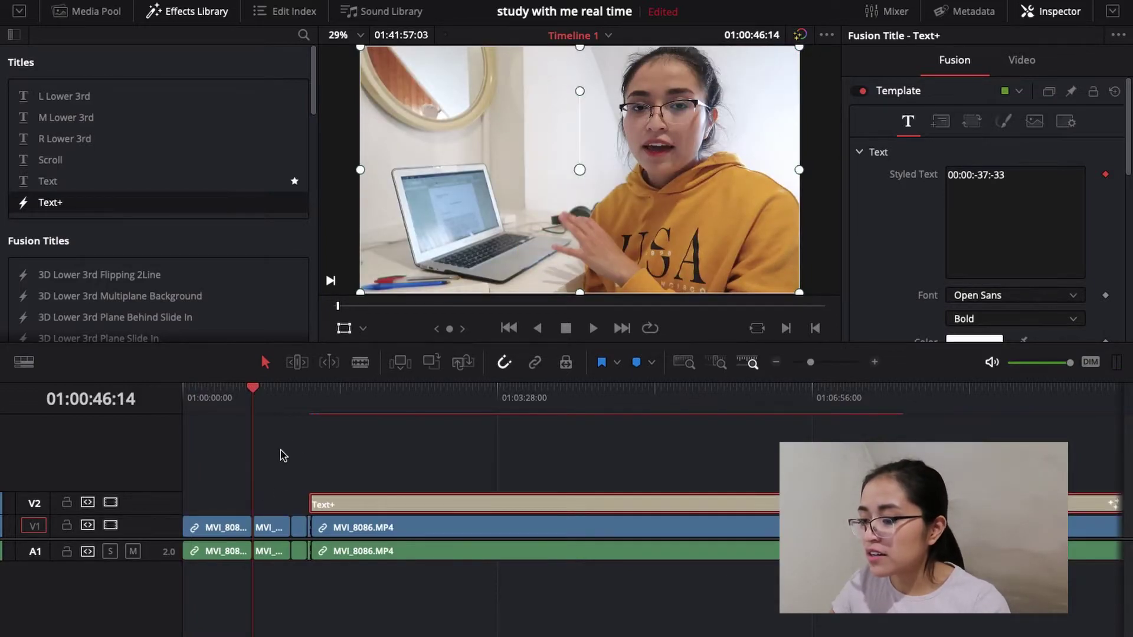
pyautogui.press('Down')
pyautogui.scroll(-3, 940, 241)
pyautogui.scroll(-3, 940, 242)
pyautogui.scroll(-2, 940, 242)
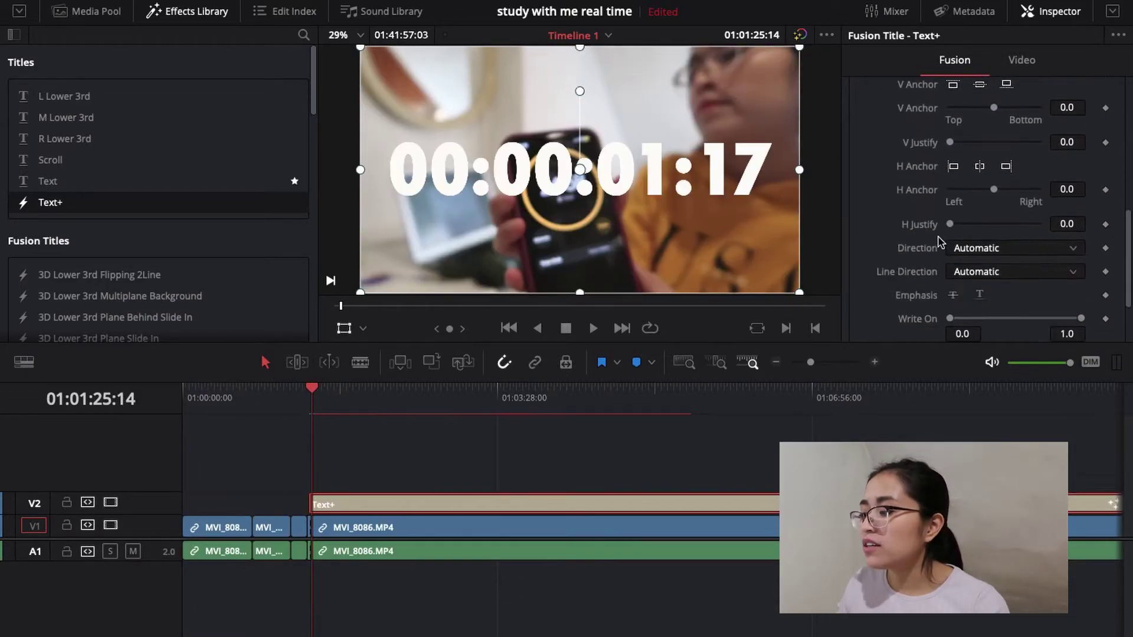
pyautogui.scroll(-2, 940, 242)
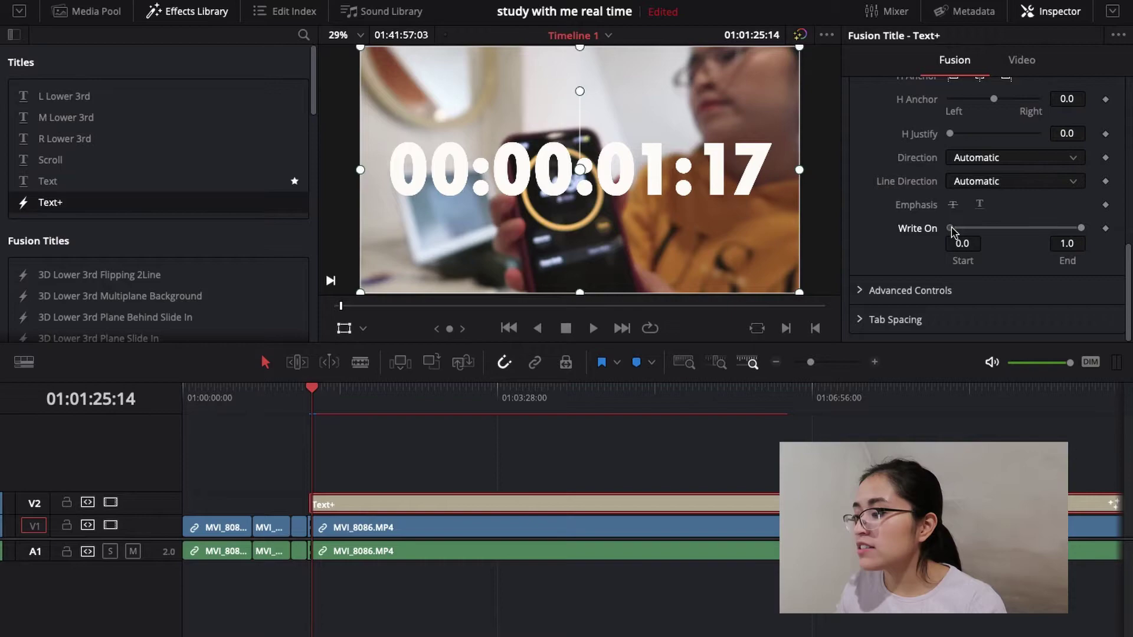
pyautogui.moveTo(952, 228)
pyautogui.mouseDown()
pyautogui.moveTo(998, 231)
pyautogui.moveTo(975, 228)
pyautogui.mouseUp()
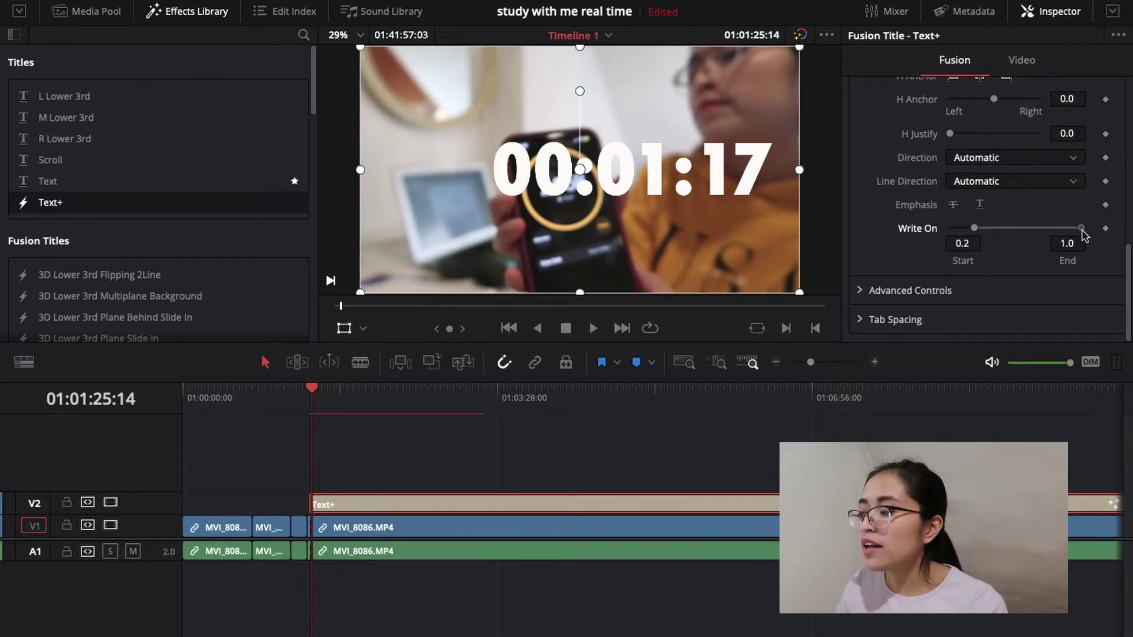
pyautogui.moveTo(1081, 229); pyautogui.dragTo(1027, 228)
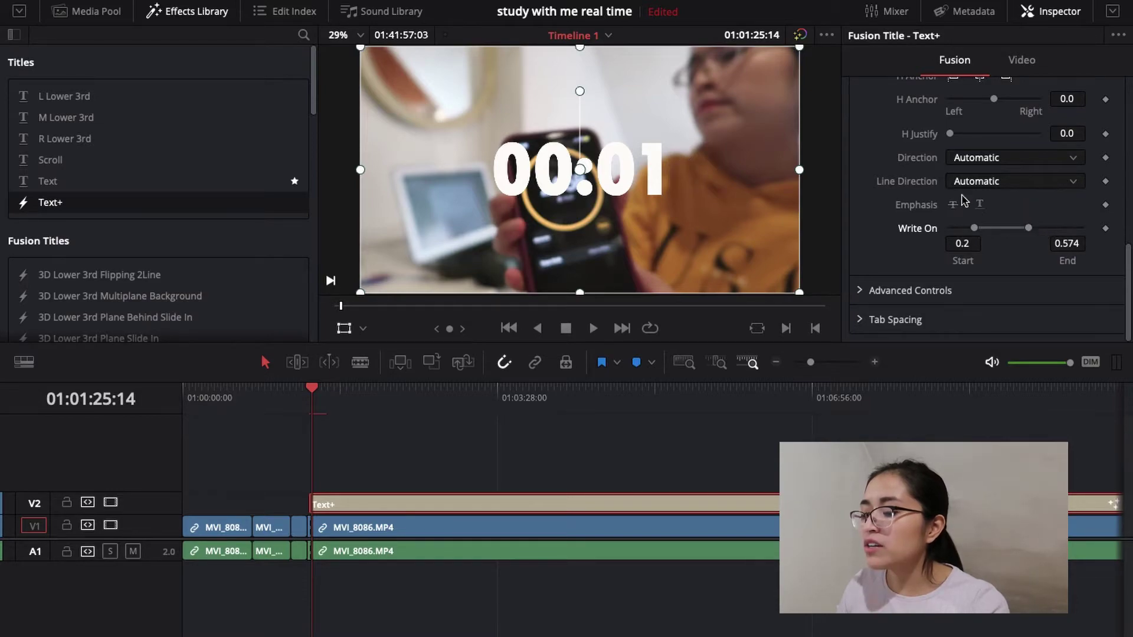
pyautogui.click(310, 394)
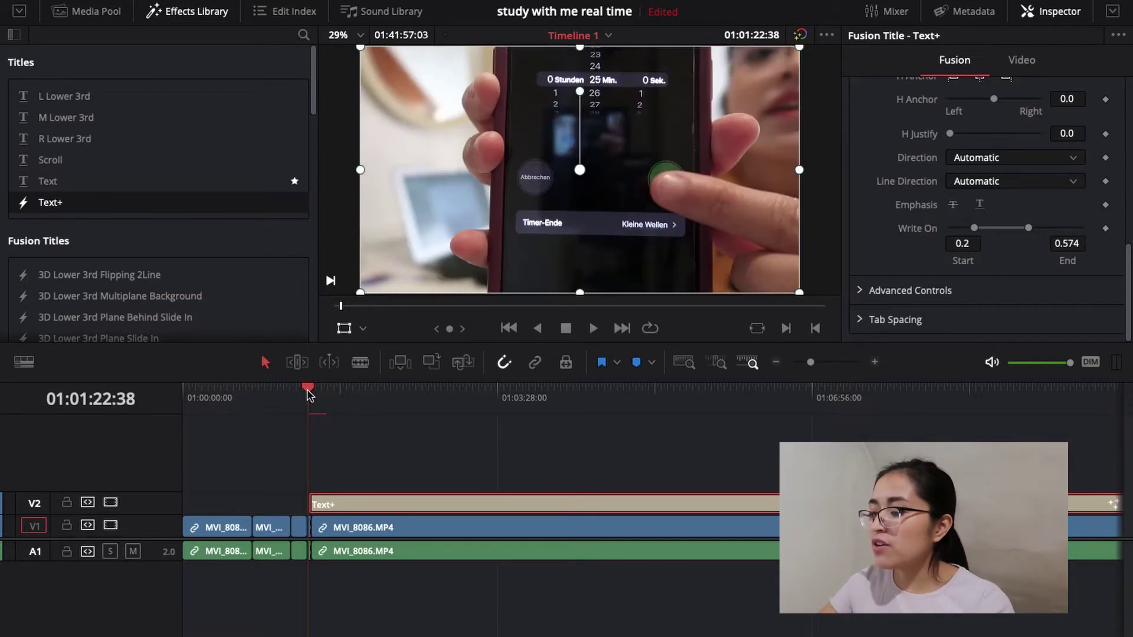
pyautogui.press('space')
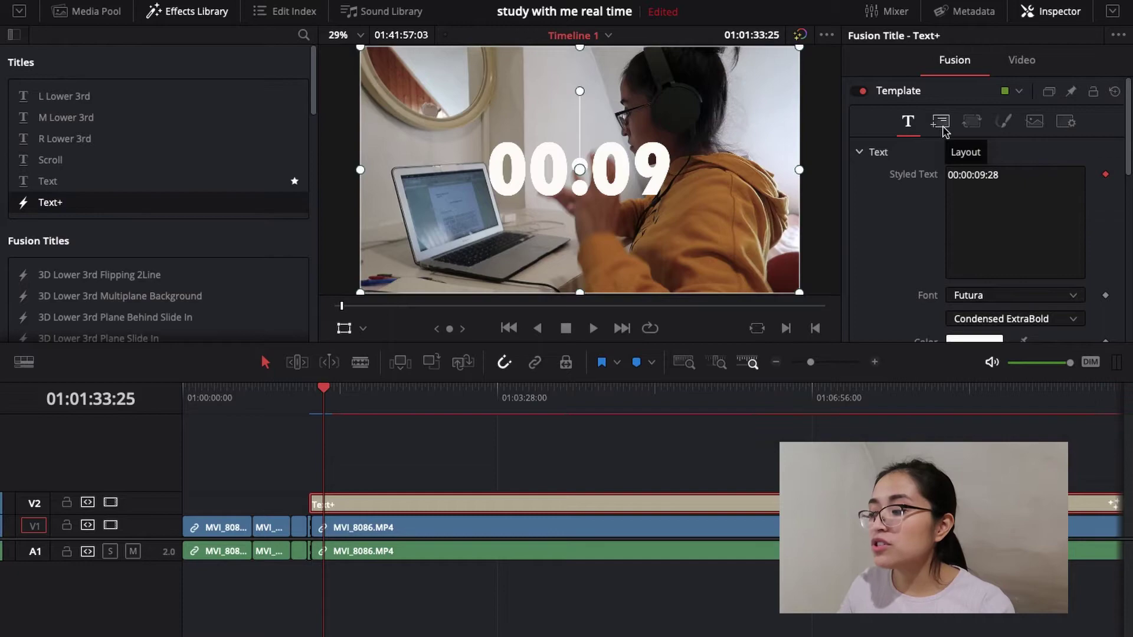
# - Give the title an opaque, saturated, bright teal background in the Layout tab
pyautogui.click(940, 122)
pyautogui.scroll(-4, 945, 224)
pyautogui.scroll(-1, 946, 223)
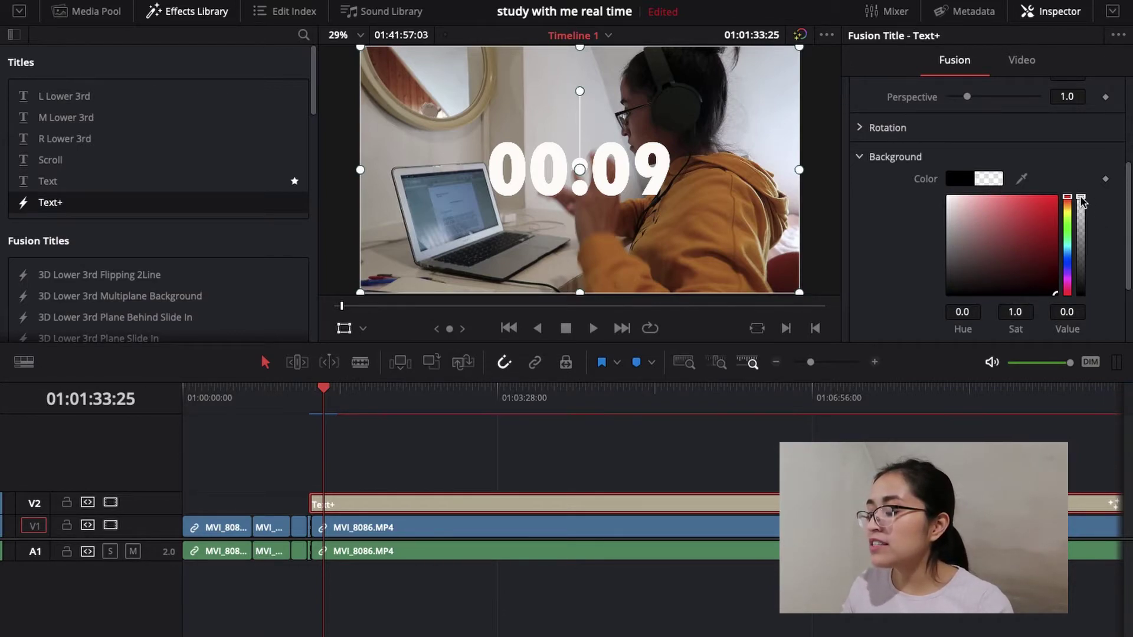
pyautogui.moveTo(1082, 201); pyautogui.dragTo(1090, 308)
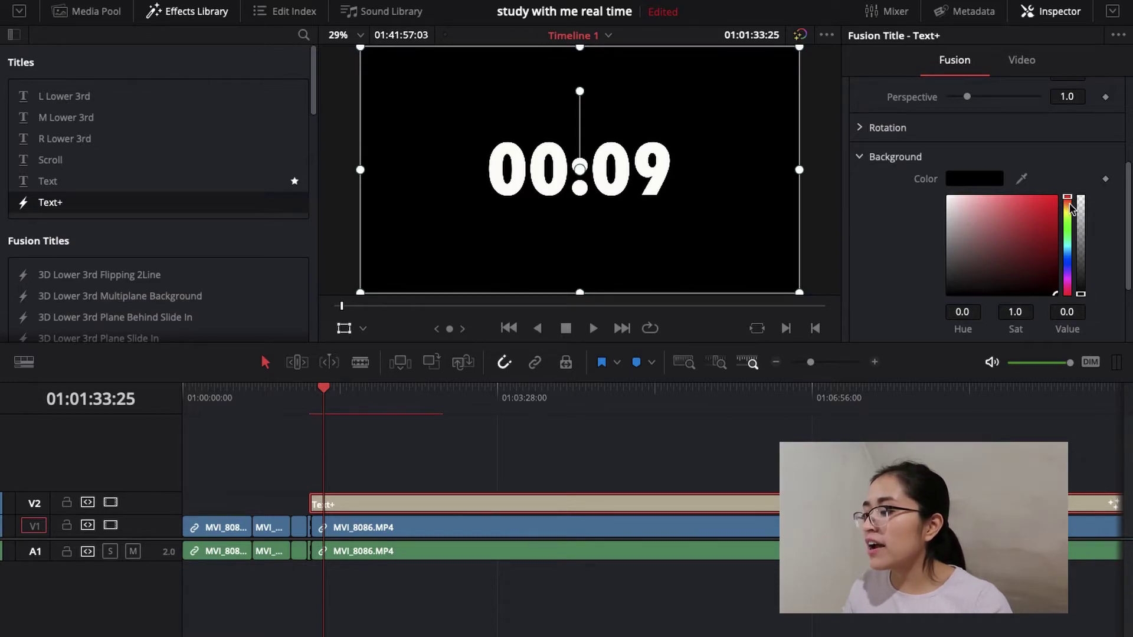
pyautogui.moveTo(1070, 205); pyautogui.dragTo(1068, 243)
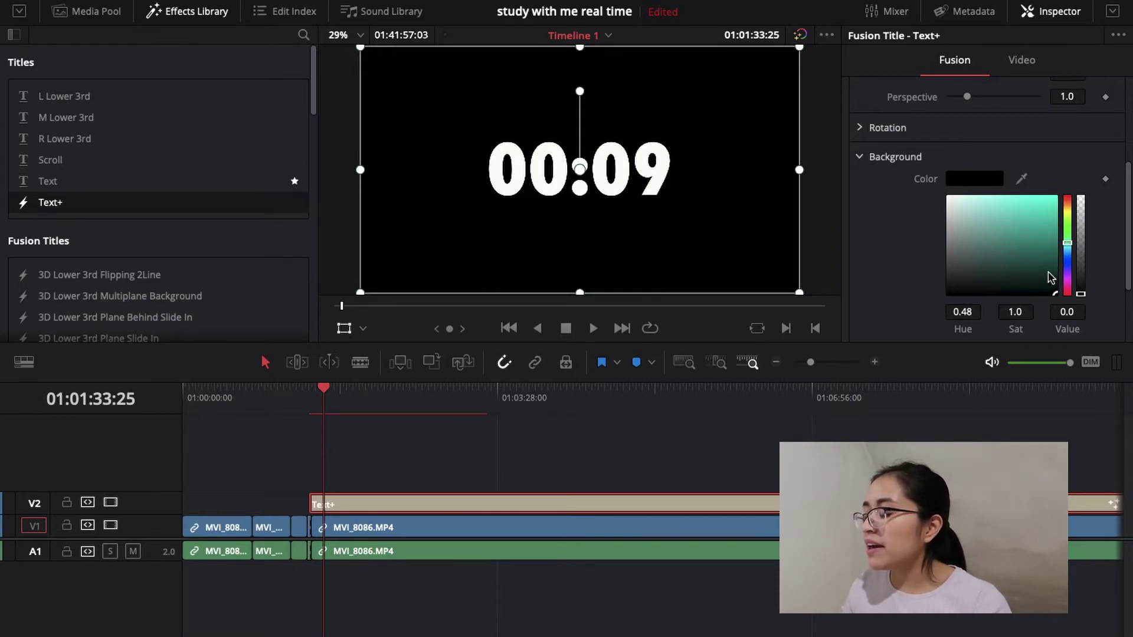
pyautogui.moveTo(1055, 295); pyautogui.dragTo(1056, 237)
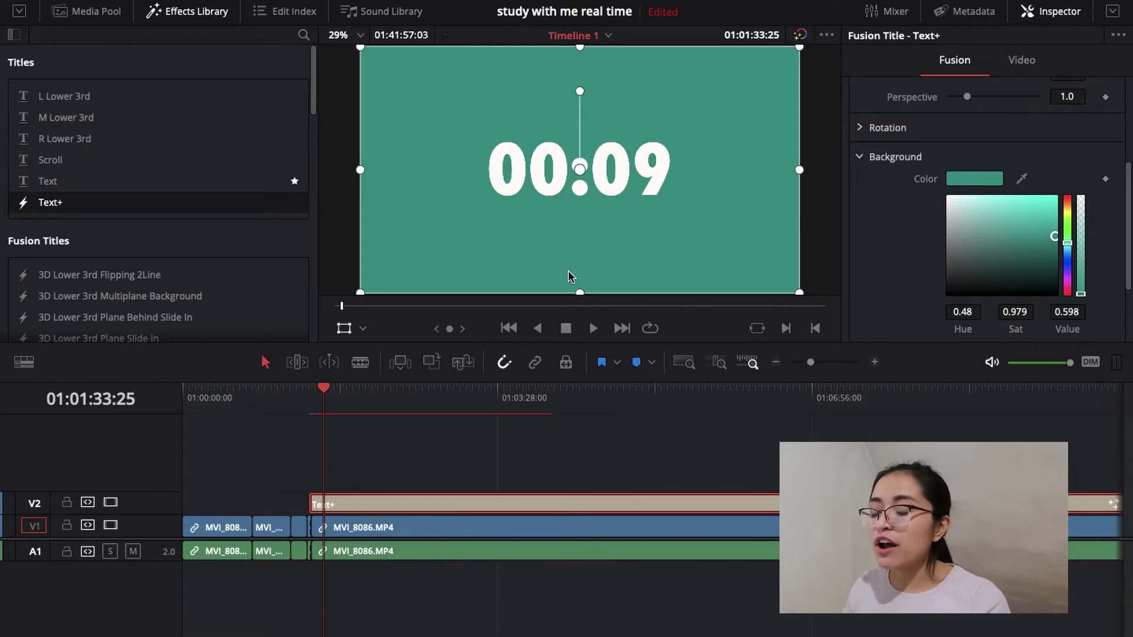
# - Shrink the teal box around the digits with the transform handles and move it bottom-left
pyautogui.click(348, 331)
pyautogui.click(346, 329)
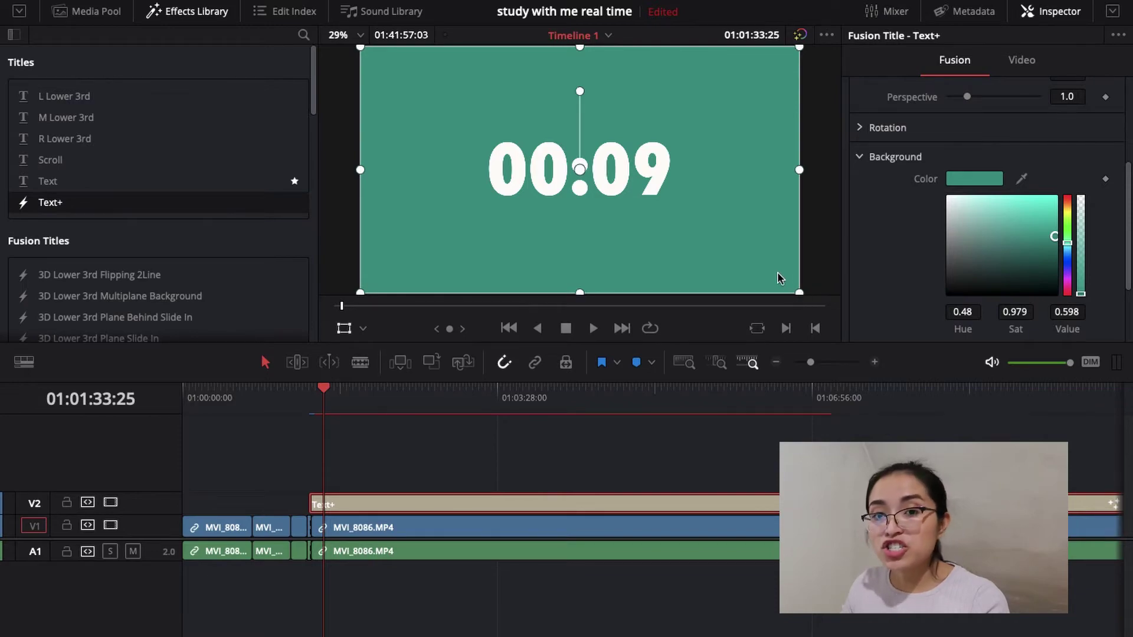
pyautogui.scroll(-1, 791, 274)
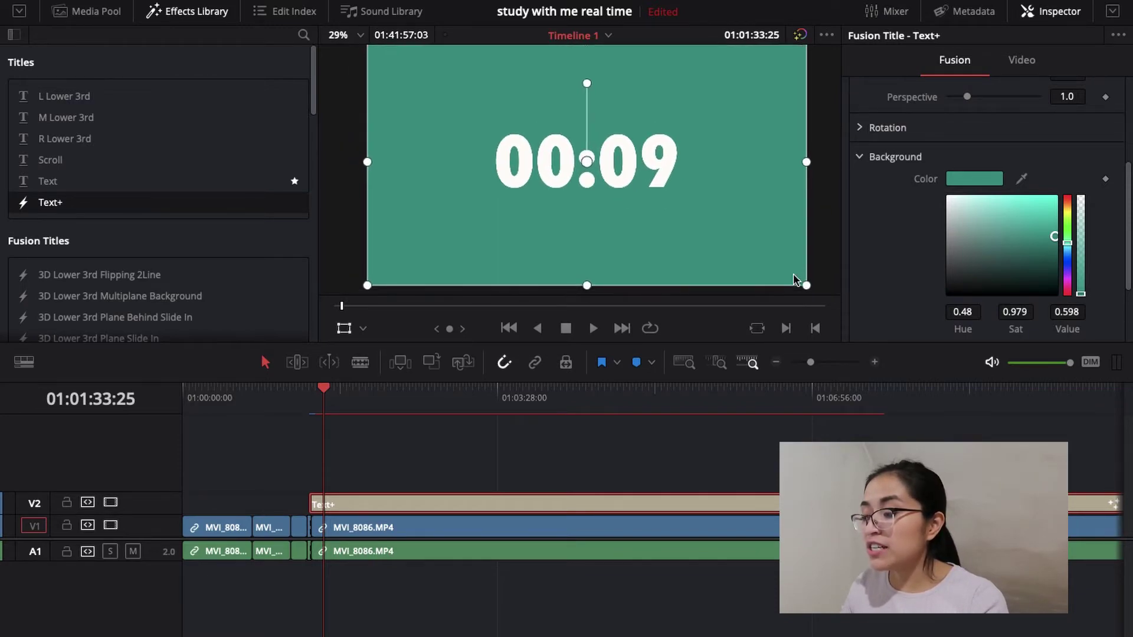
pyautogui.moveTo(807, 289); pyautogui.dragTo(669, 188)
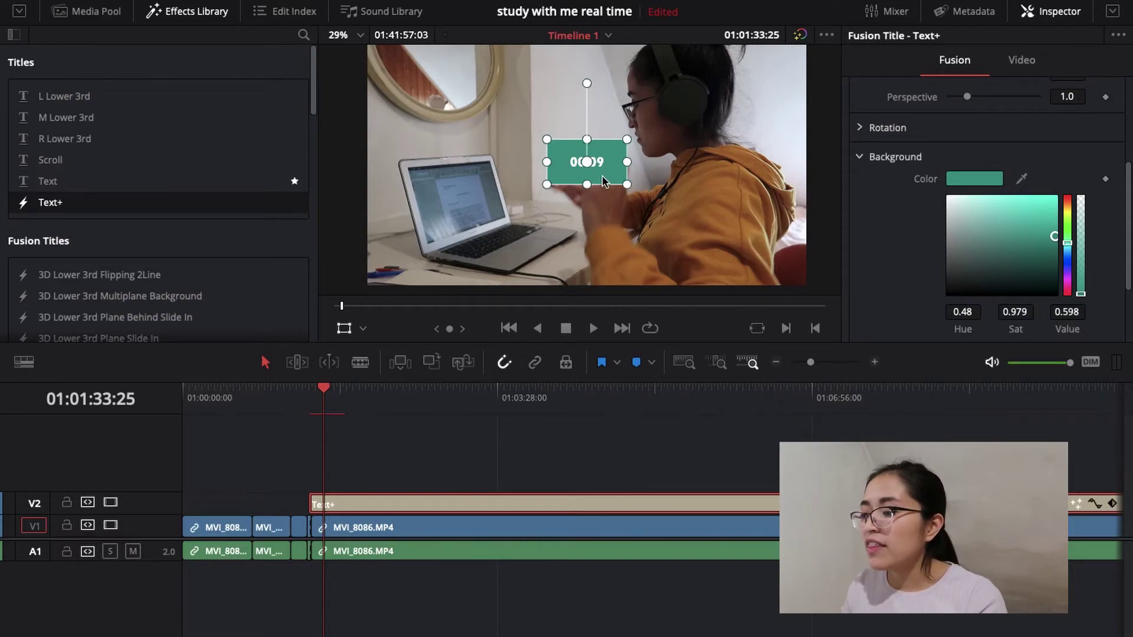
pyautogui.moveTo(602, 177)
pyautogui.mouseDown()
pyautogui.moveTo(476, 239)
pyautogui.moveTo(452, 270)
pyautogui.mouseUp()
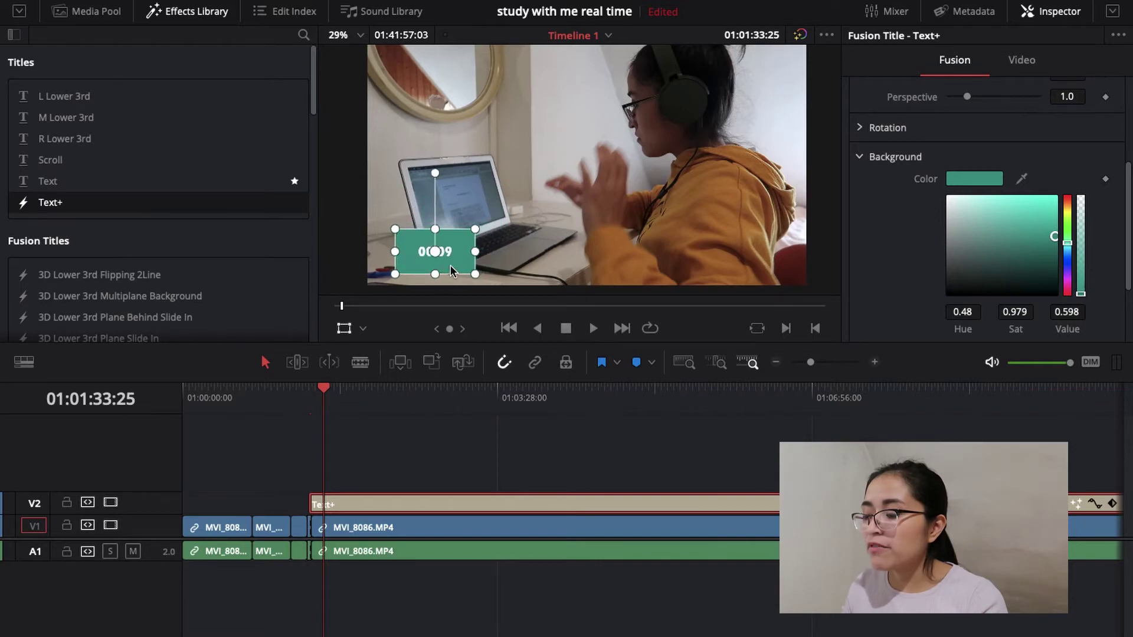
pyautogui.click(312, 402)
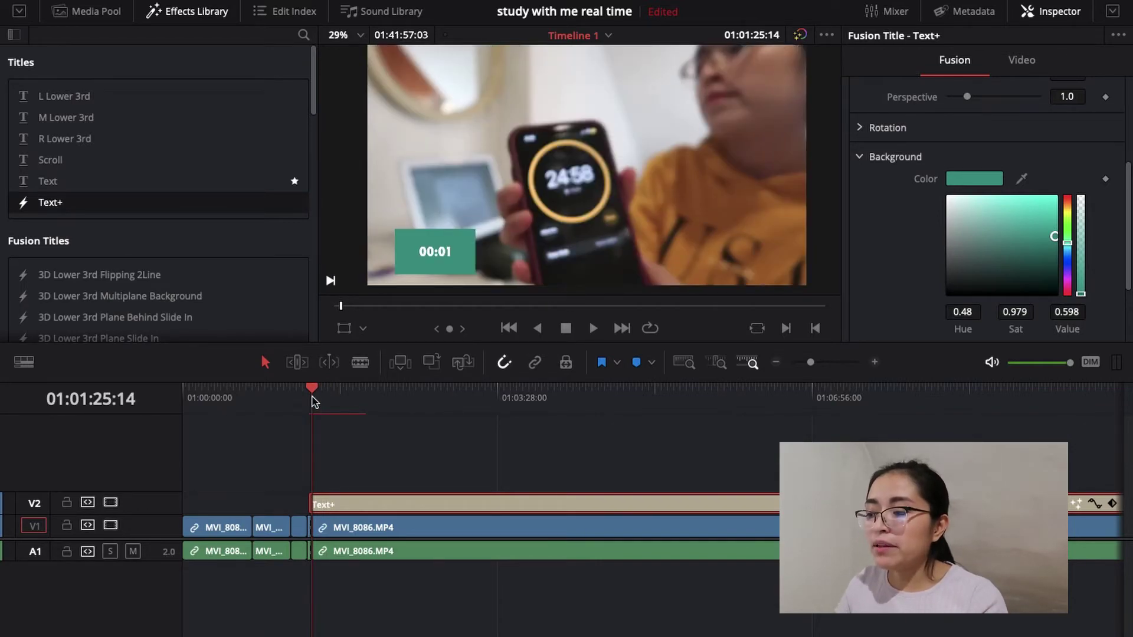
pyautogui.press('space')
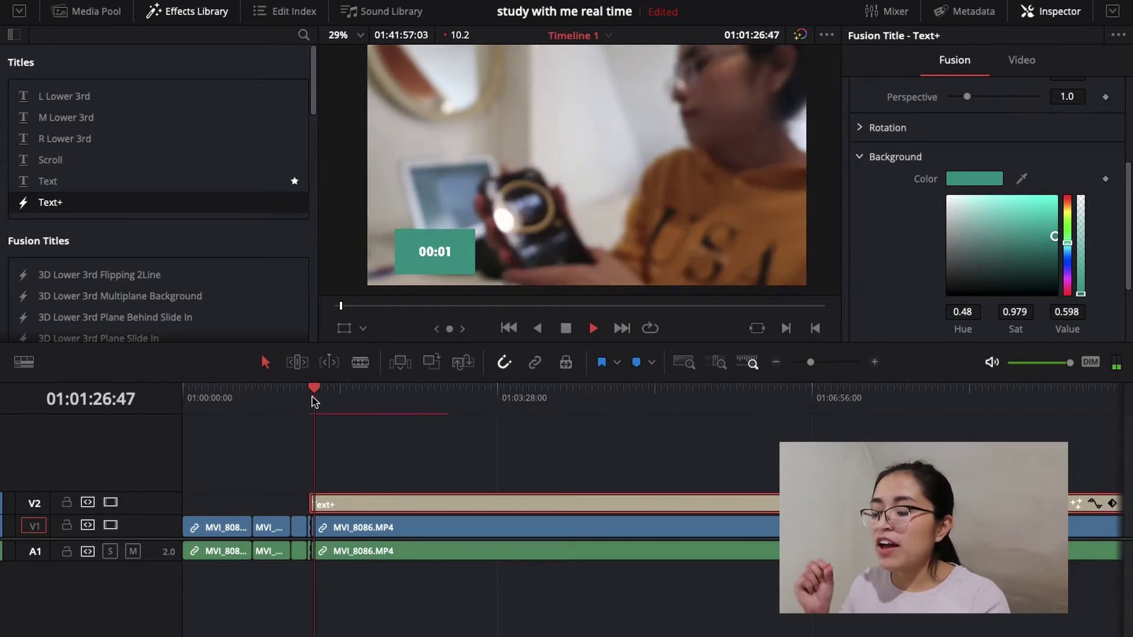